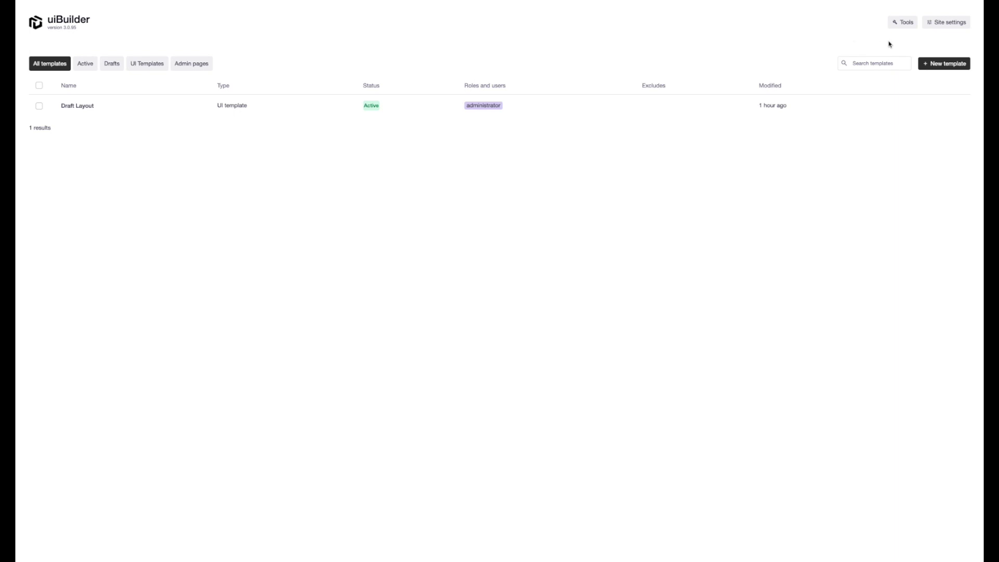
# Open the Tools menu at the top right of the uiBuilder templates list
pyautogui.click(906, 25)
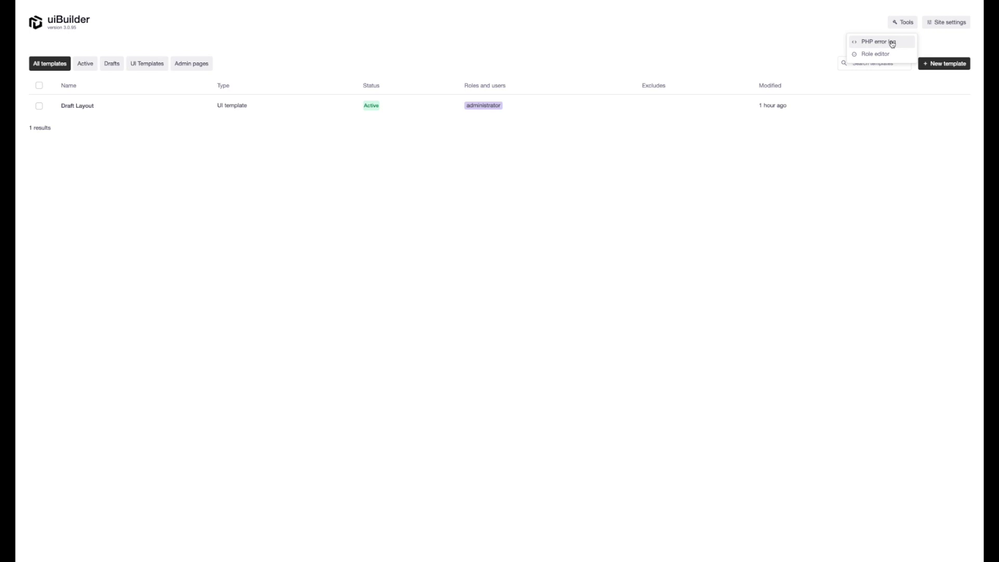
# Open the PHP error log, expand the top notice's stack trace, page through, and refresh the entries
pyautogui.click(893, 44)
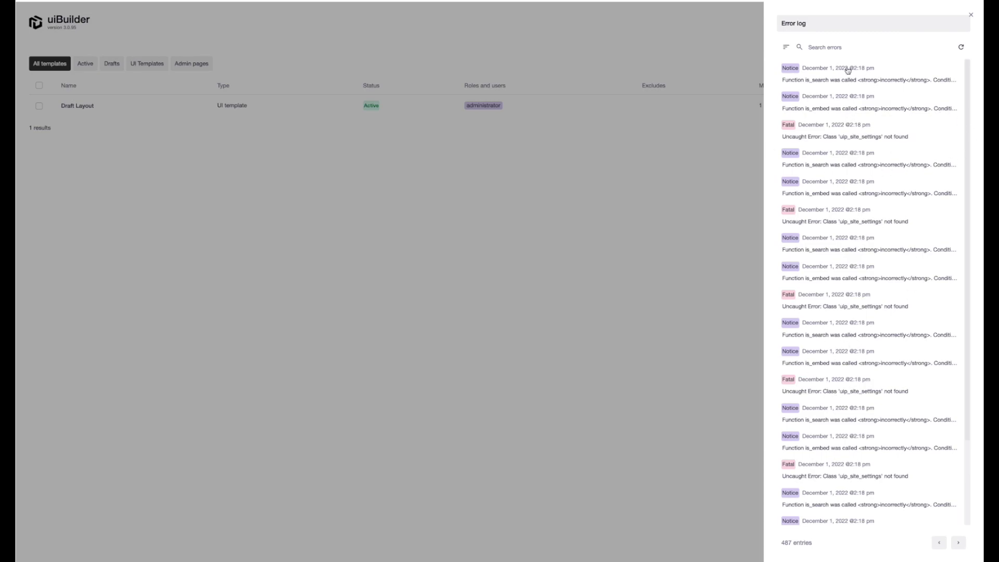
pyautogui.click(837, 77)
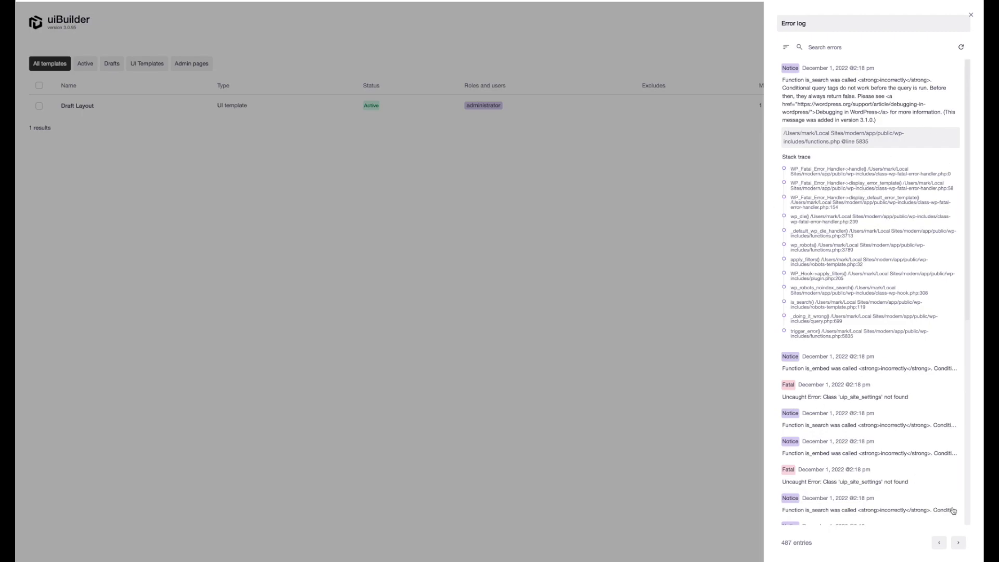
pyautogui.click(958, 543)
pyautogui.click(939, 543)
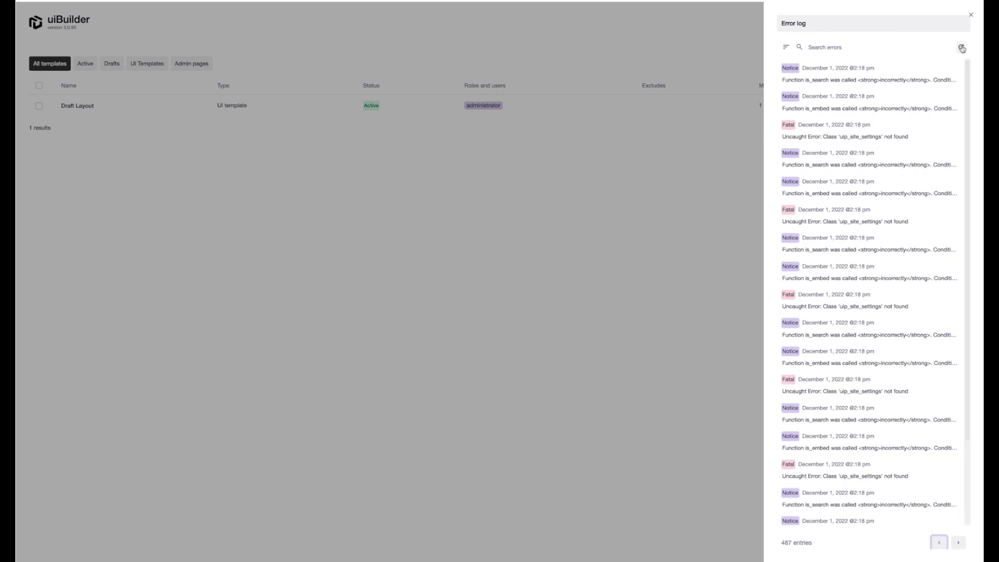
pyautogui.click(962, 48)
# Close the error log and open the Role editor from Tools
pyautogui.click(701, 173)
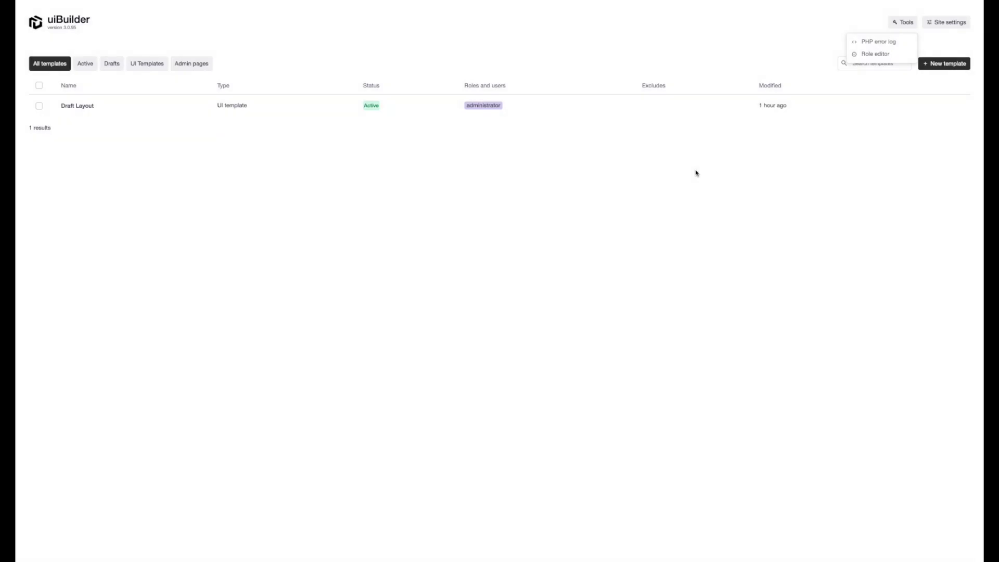
pyautogui.click(880, 55)
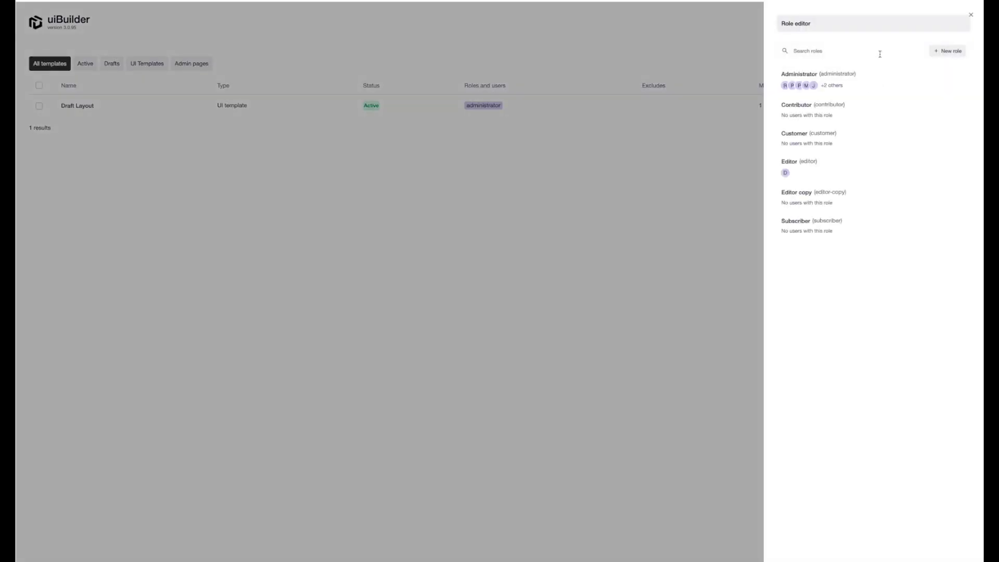
# Open the Administrator role and filter its capabilities by View, Create, Edit and Import
pyautogui.click(872, 90)
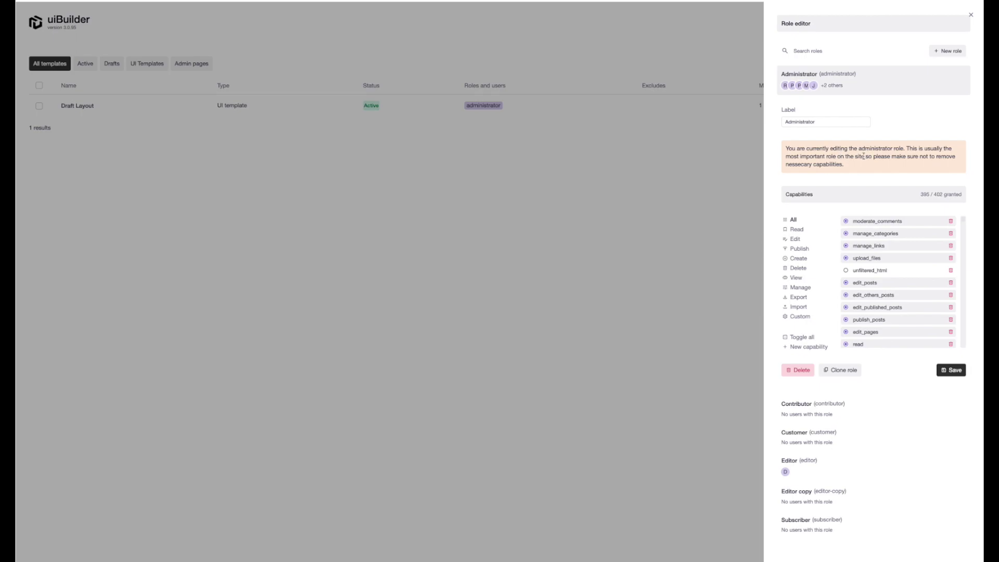
pyautogui.click(799, 278)
pyautogui.click(801, 259)
pyautogui.click(803, 238)
pyautogui.click(799, 306)
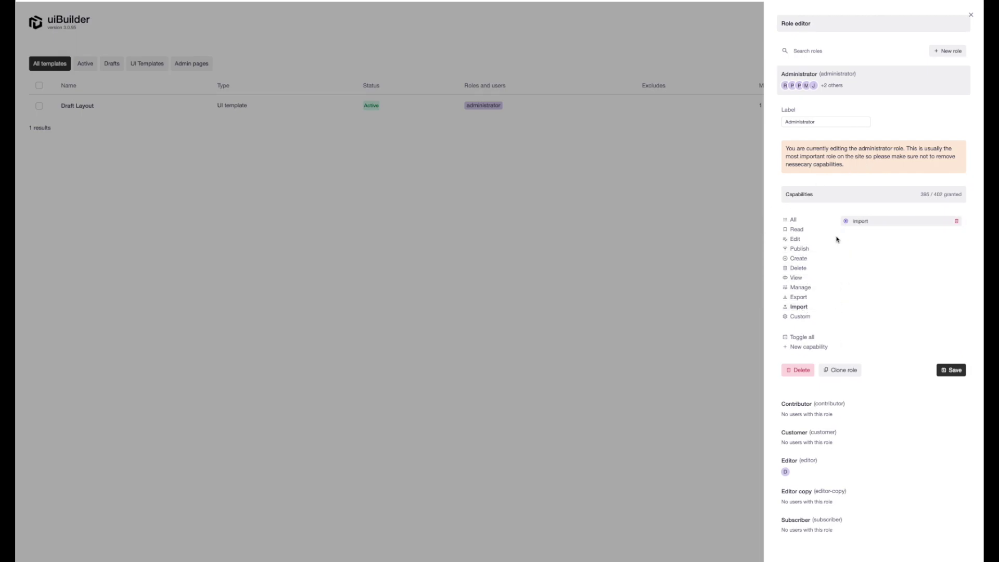
pyautogui.click(819, 261)
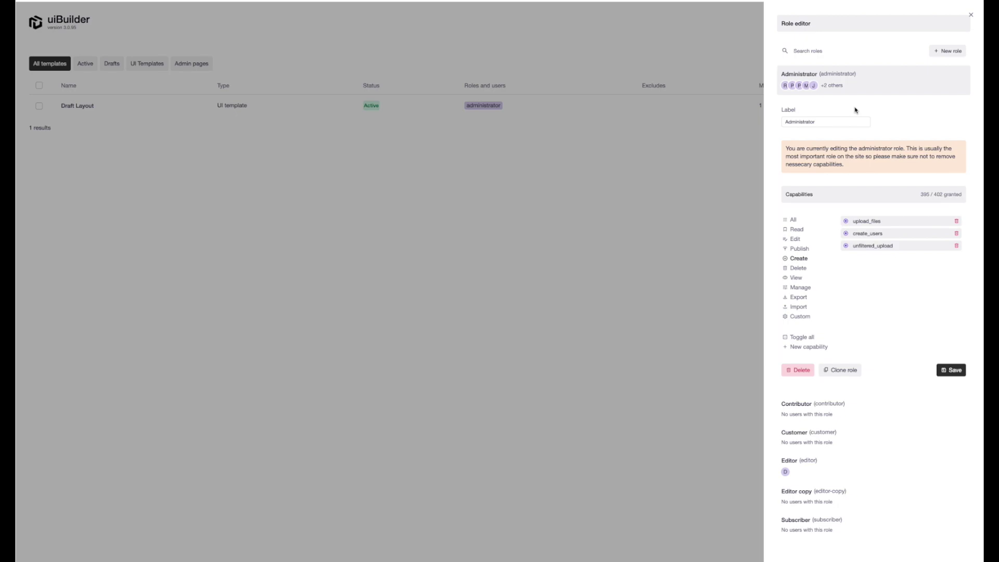
# Leave the Administrator role's Label unchanged and close the role editor
pyautogui.click(832, 121)
pyautogui.click(878, 125)
pyautogui.click(533, 171)
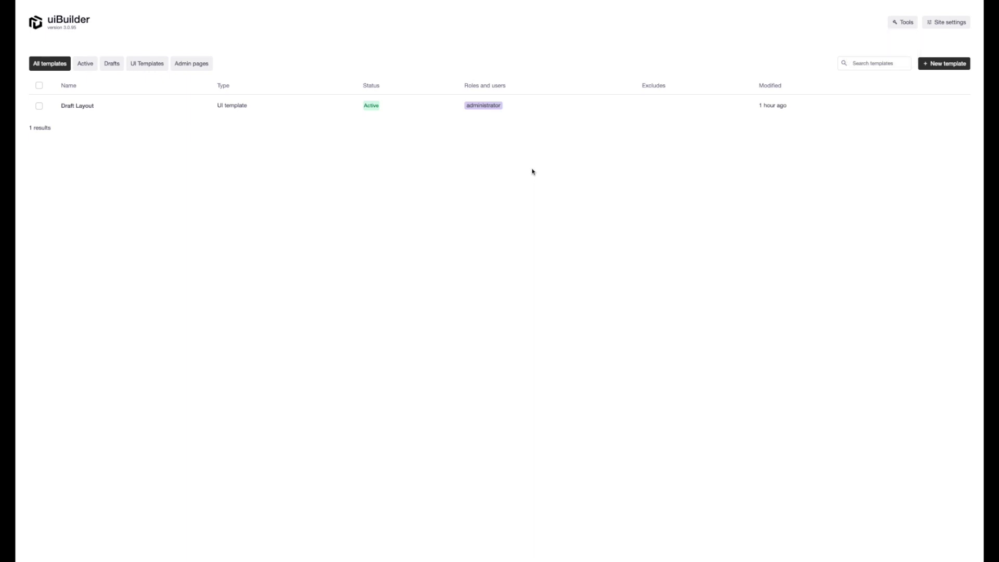
# Expand the Plugins site settings to view the Add plugin status option, then close the panel
pyautogui.click(947, 24)
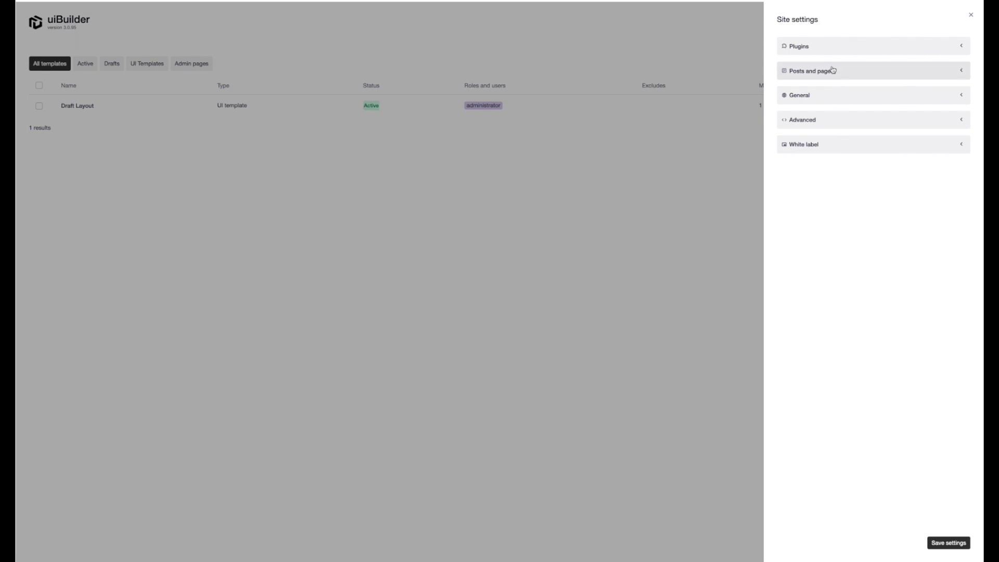
pyautogui.click(818, 47)
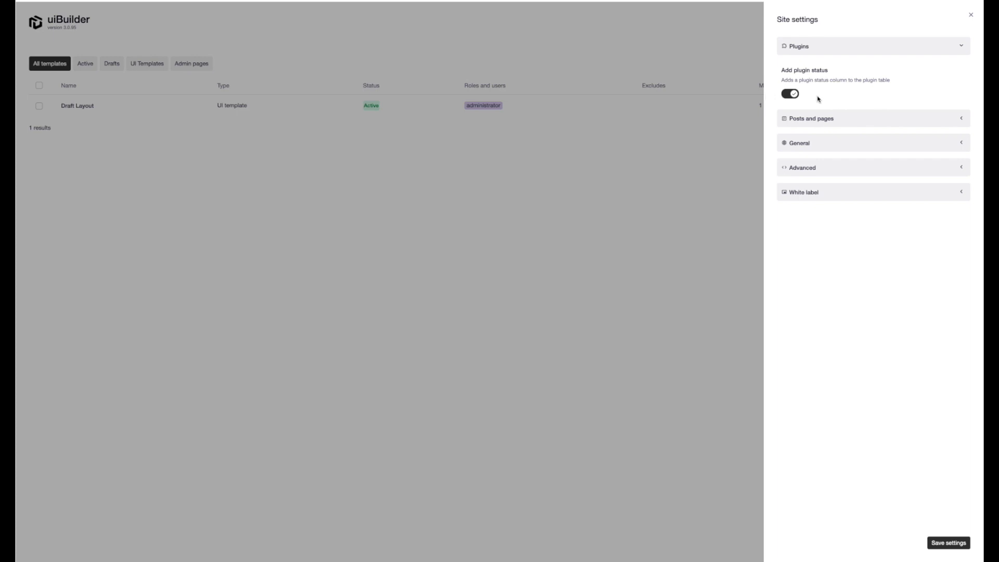
pyautogui.click(444, 248)
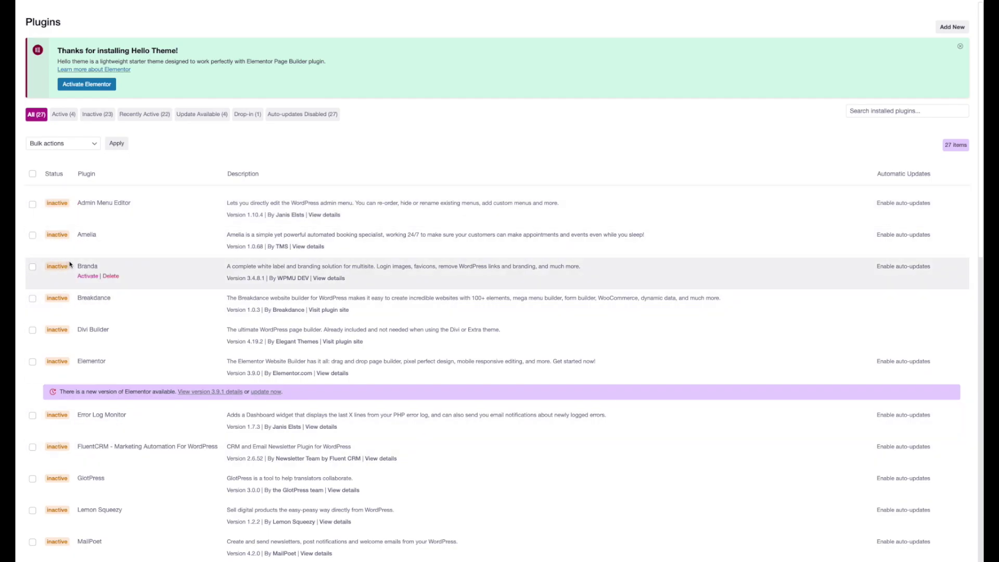
# Scroll down and back up the Plugins page to view the Status column across its 27 plugins
pyautogui.scroll(-10, 63, 239)
pyautogui.scroll(10, 65, 254)
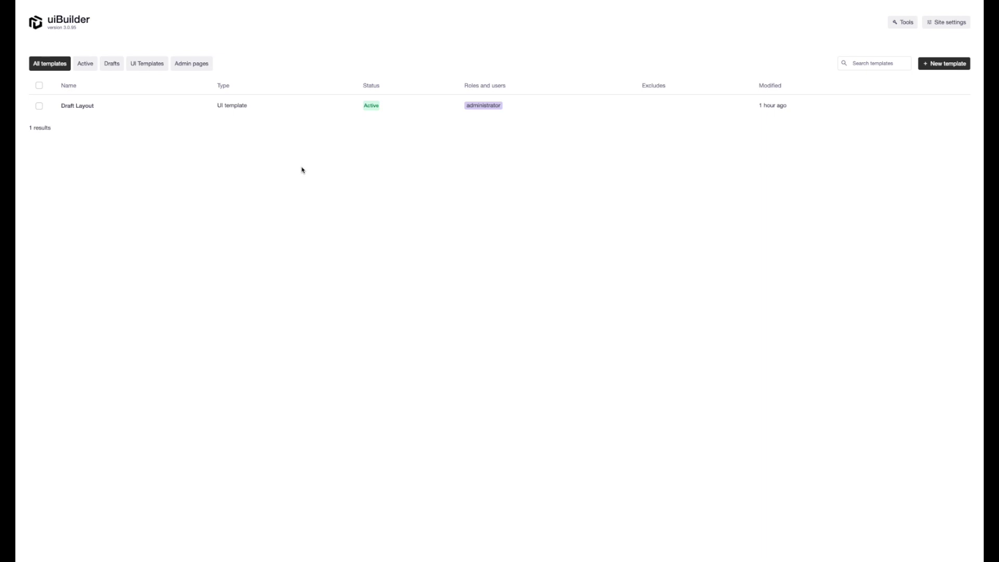
# Expand Posts and pages and General in Site settings, showing the default site logos
pyautogui.click(955, 23)
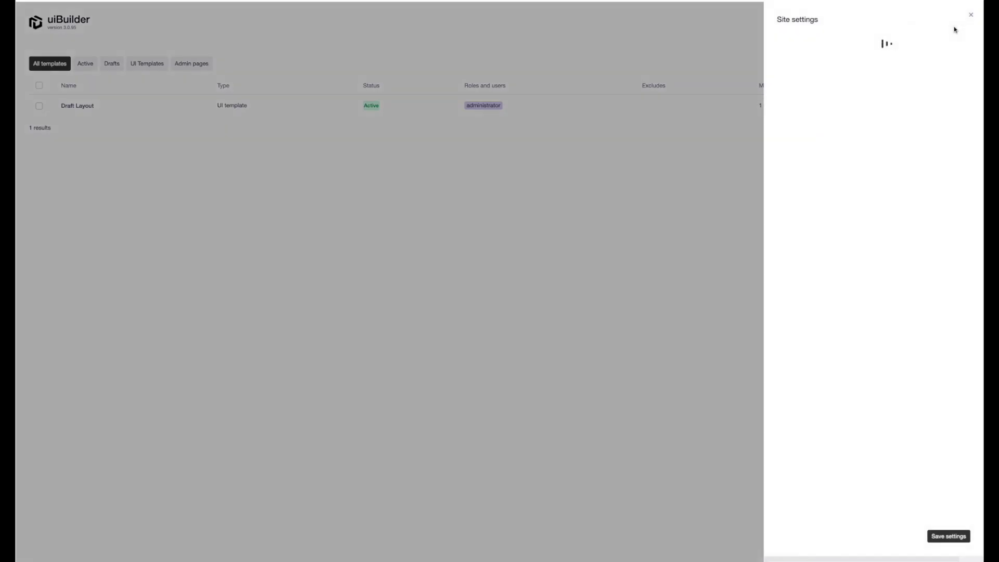
pyautogui.click(851, 71)
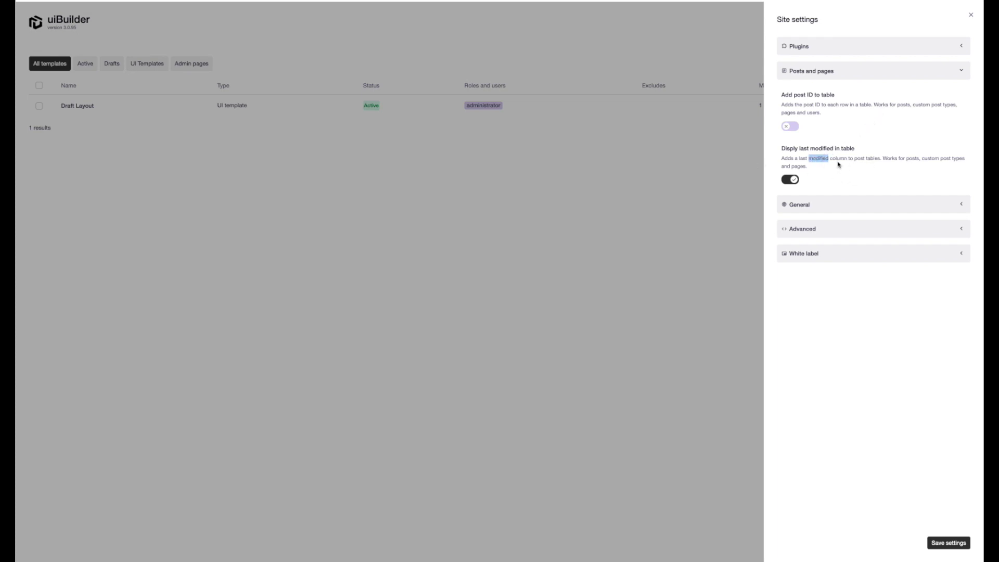
pyautogui.click(837, 167)
pyautogui.click(816, 206)
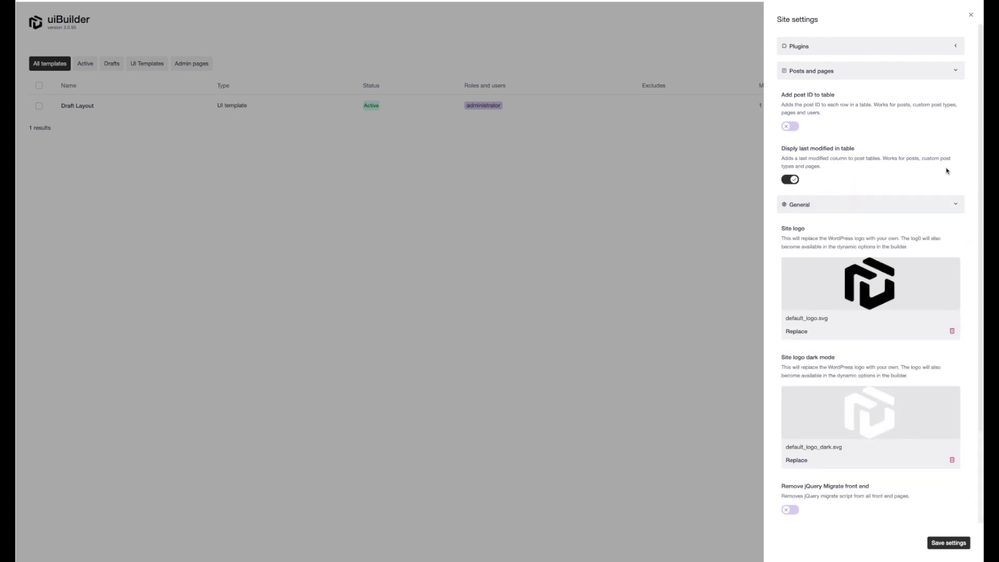
pyautogui.scroll(-3, 919, 154)
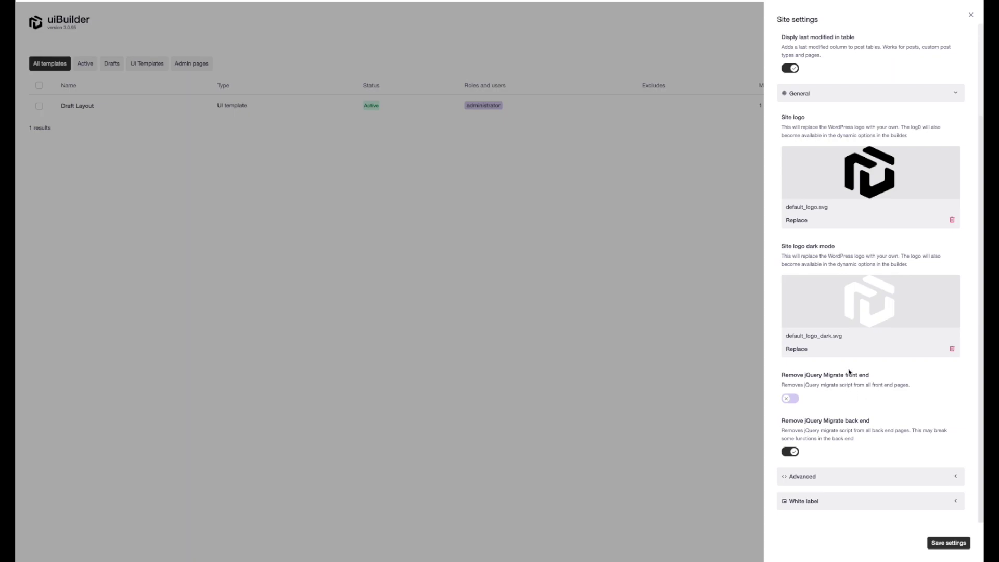
# Expand Advanced settings, viewing the Add user roles as body class option, then expand White label
pyautogui.click(865, 476)
pyautogui.scroll(-4, 898, 369)
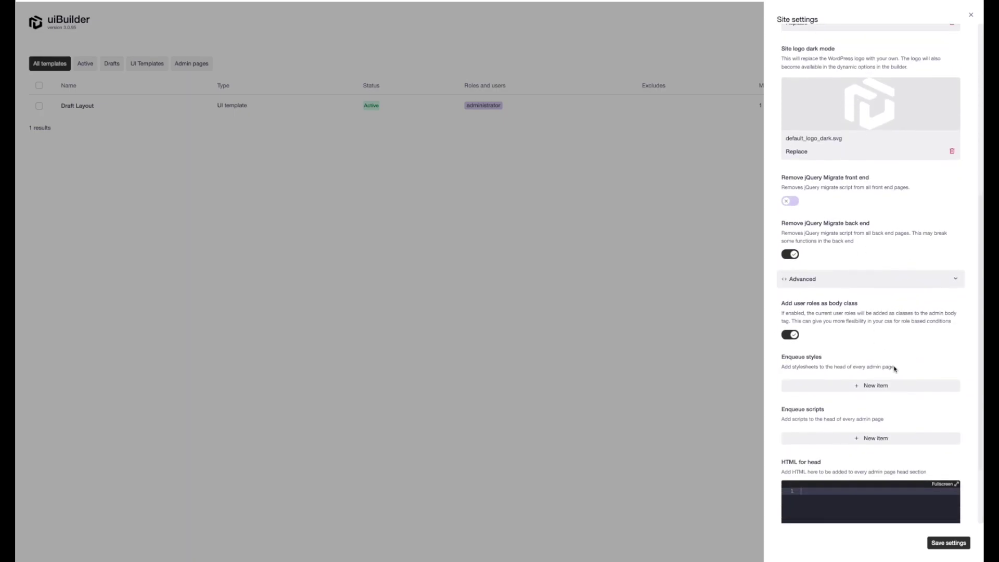
pyautogui.scroll(-2, 895, 369)
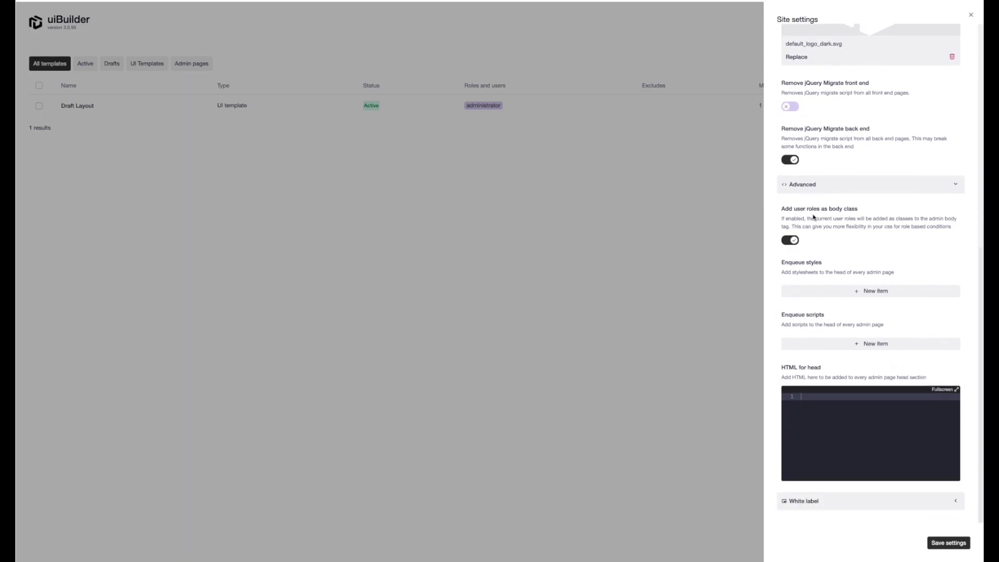
pyautogui.moveTo(780, 209); pyautogui.dragTo(887, 220)
pyautogui.click(887, 219)
pyautogui.click(809, 498)
pyautogui.scroll(-1, 848, 327)
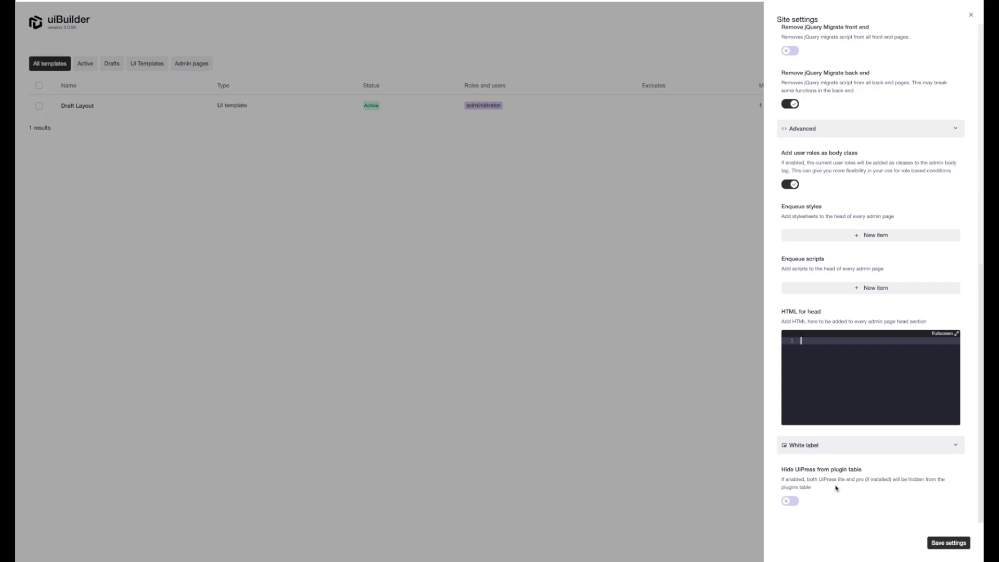
# Close Site settings and select the Page content block in the Draft Layout builder
pyautogui.click(602, 410)
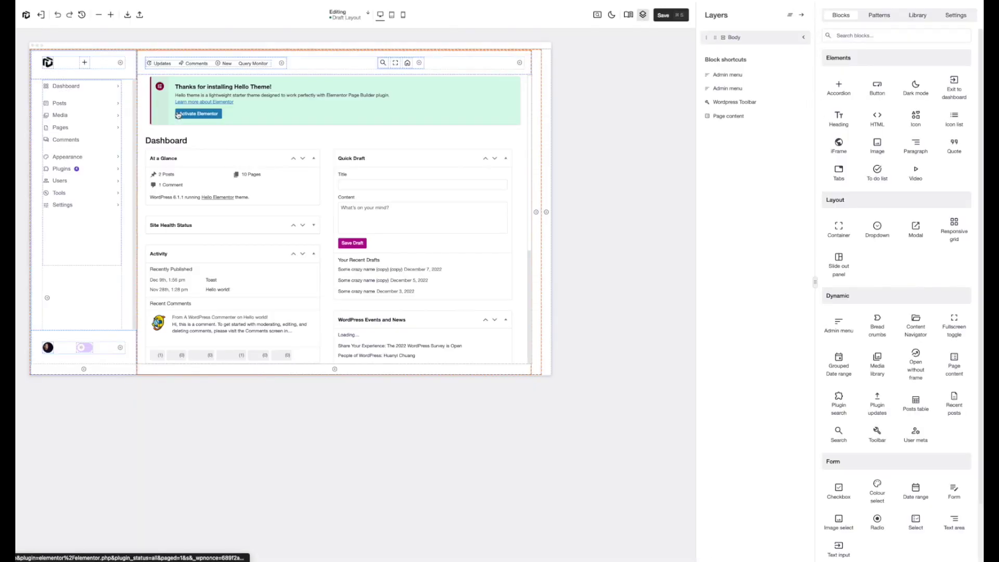
pyautogui.click(513, 105)
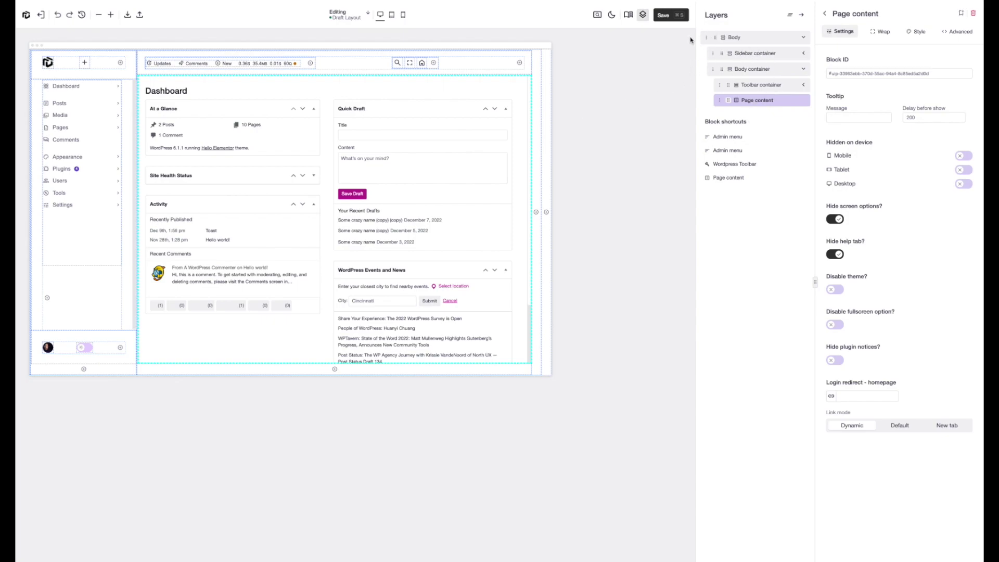
# Expand the Sidebar container and Menu Container layers to reveal the Admin menu
pyautogui.click(803, 54)
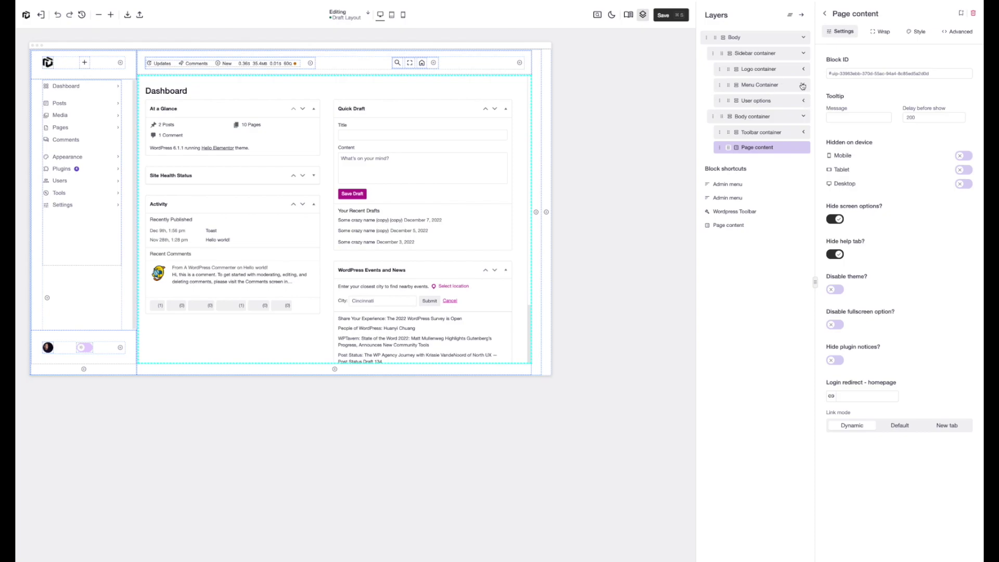
pyautogui.click(803, 85)
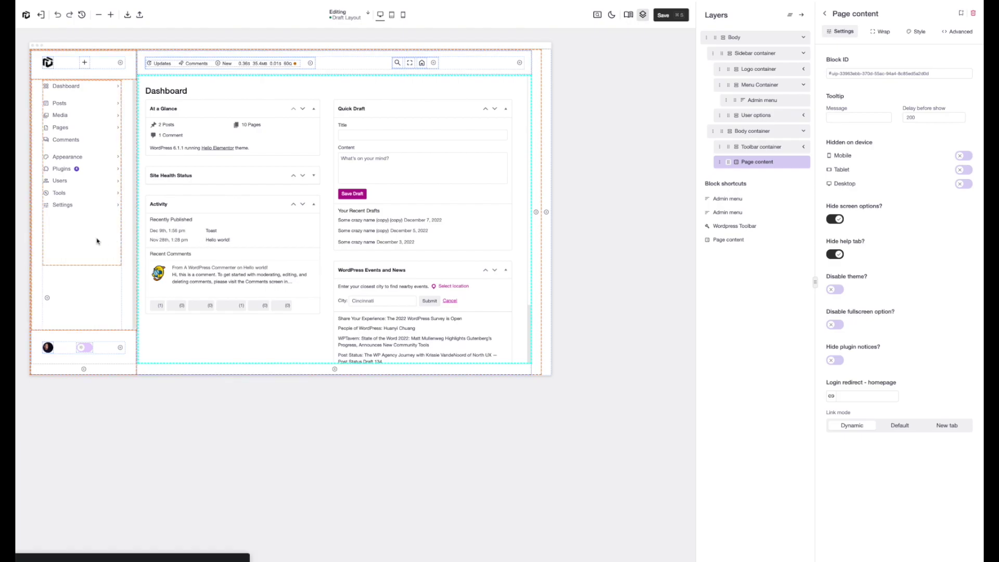
# Show the Style options for the sidebar's Admin menu block from its right-click menu
pyautogui.click(97, 241)
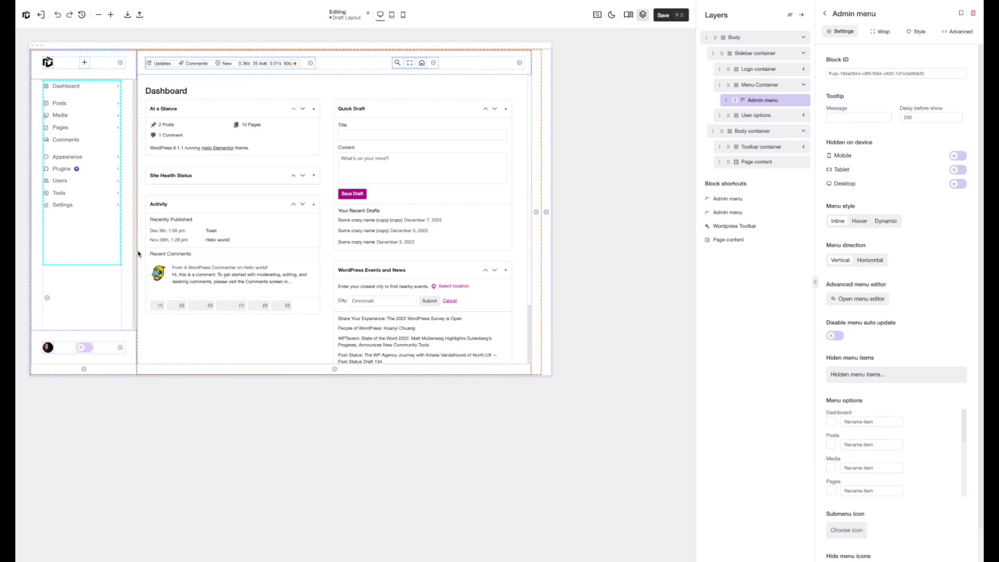
pyautogui.rightClick(76, 229)
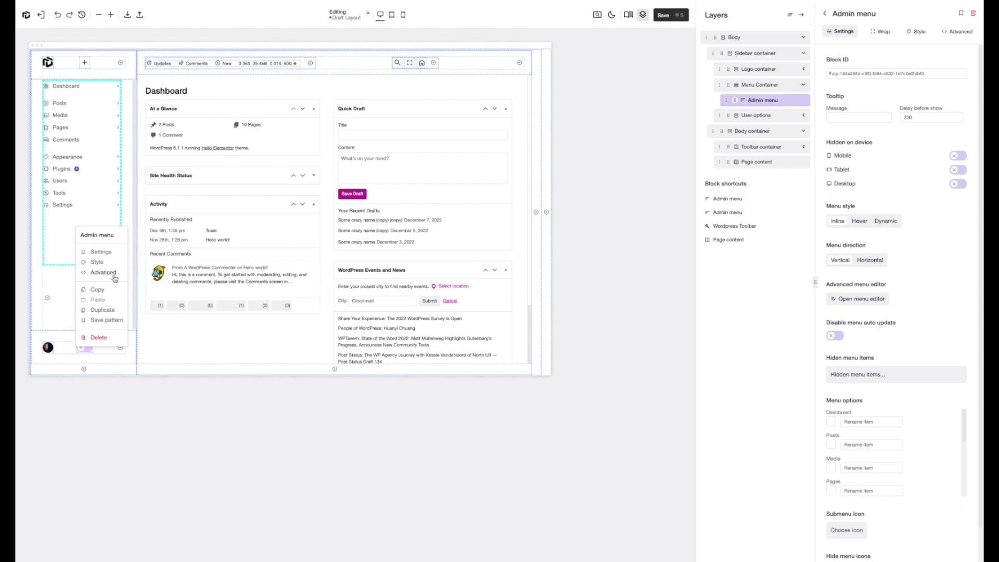
pyautogui.rightClick(103, 252)
pyautogui.click(129, 289)
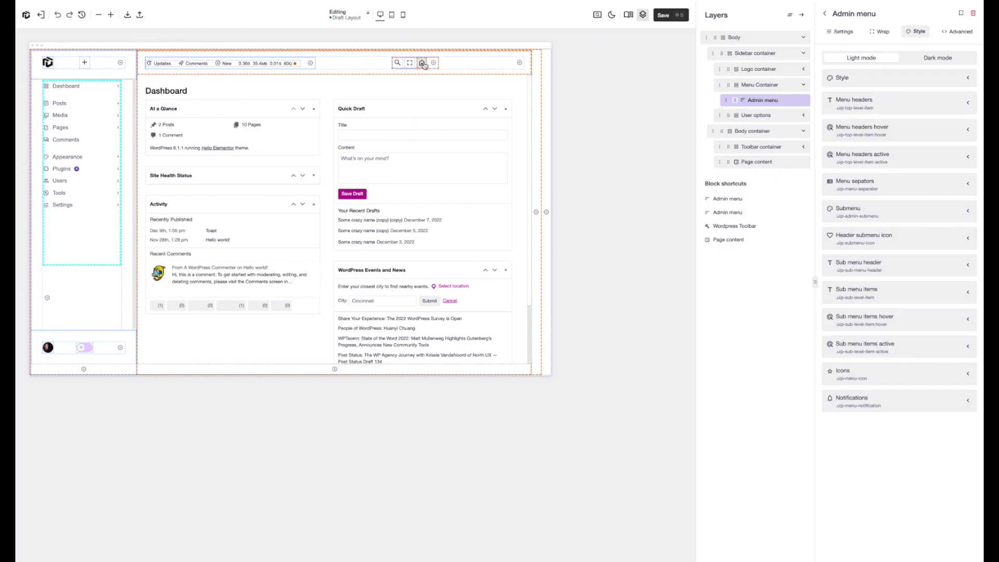
# Copy the toolbar's Search offcanvas block and paste it into the Left actions group
pyautogui.rightClick(397, 63)
pyautogui.click(420, 87)
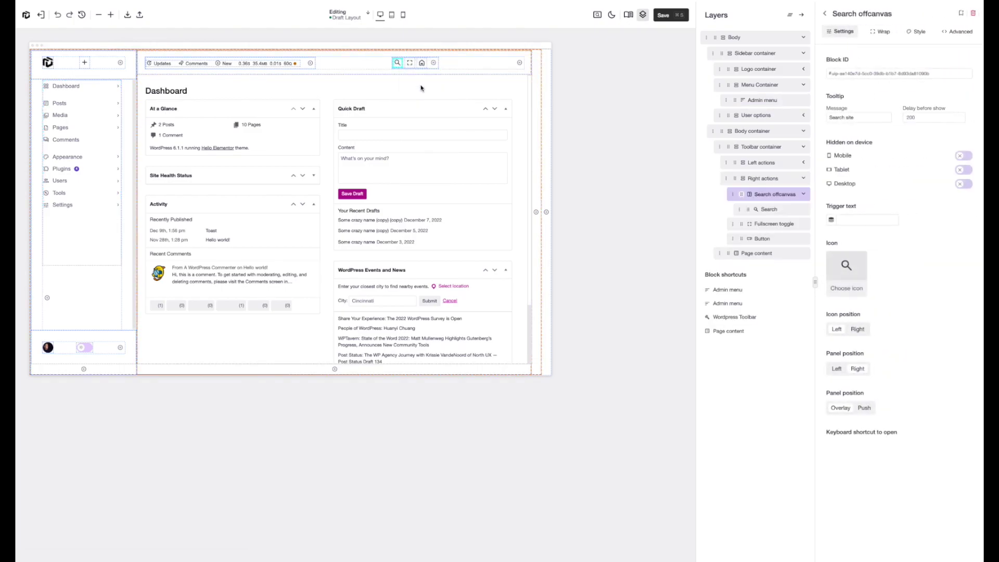
pyautogui.rightClick(398, 63)
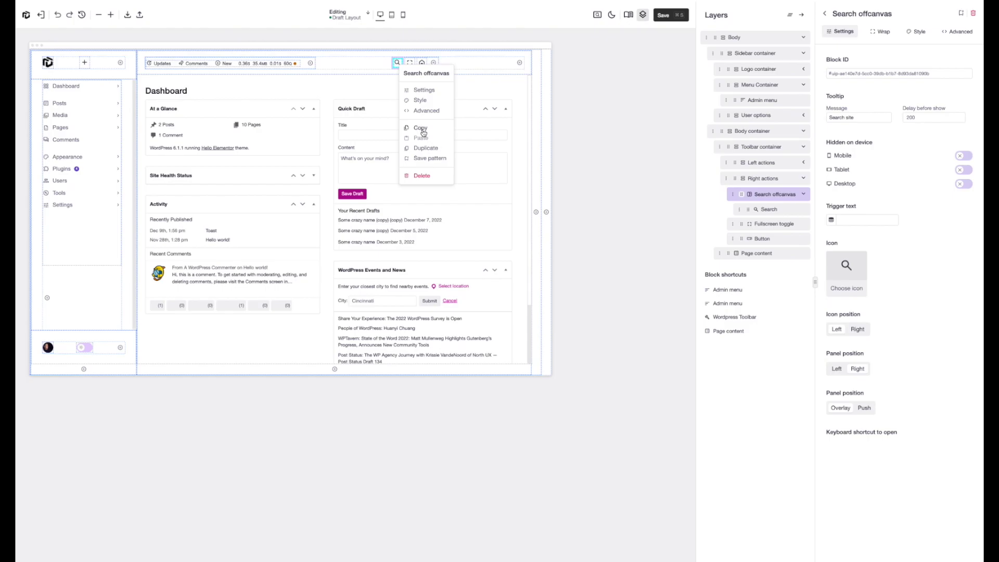
pyautogui.click(423, 130)
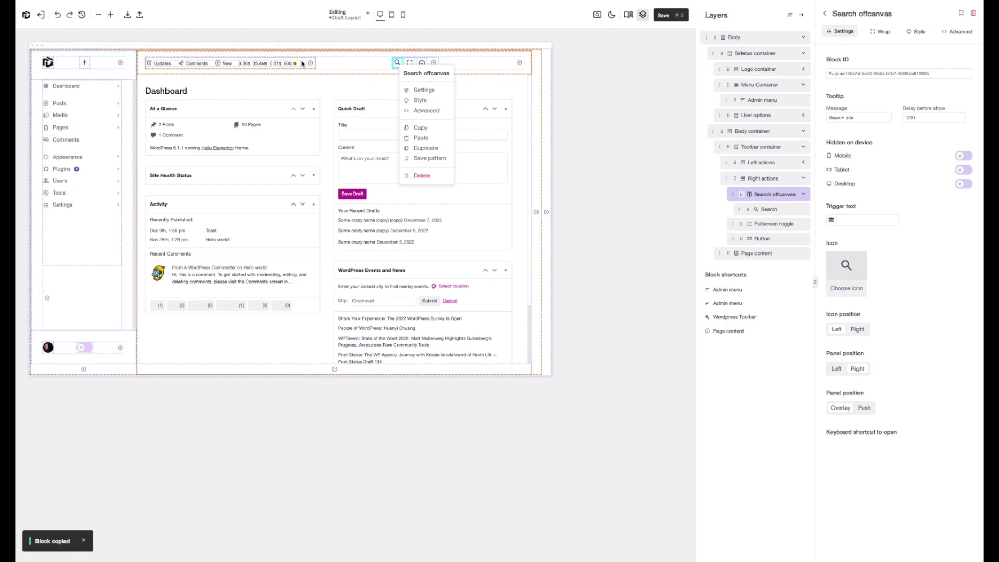
pyautogui.rightClick(303, 62)
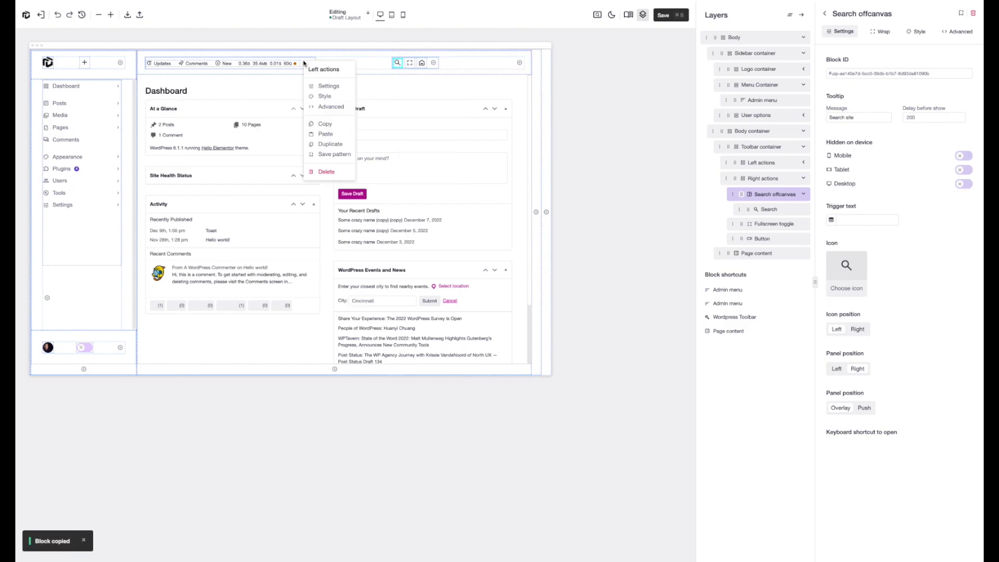
pyautogui.click(326, 135)
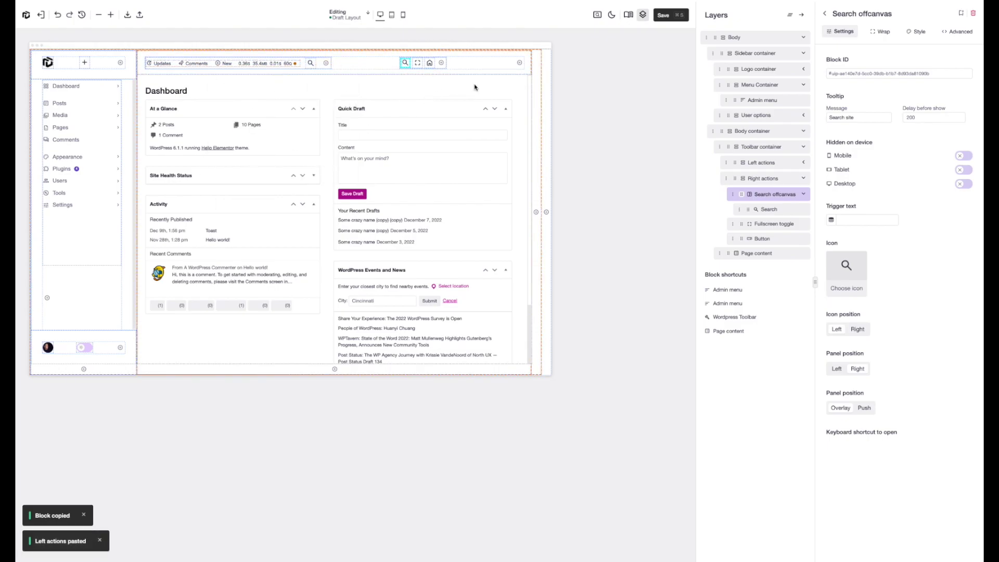
# Duplicate the Admin menu block, then delete the duplicated copy
pyautogui.rightClick(92, 231)
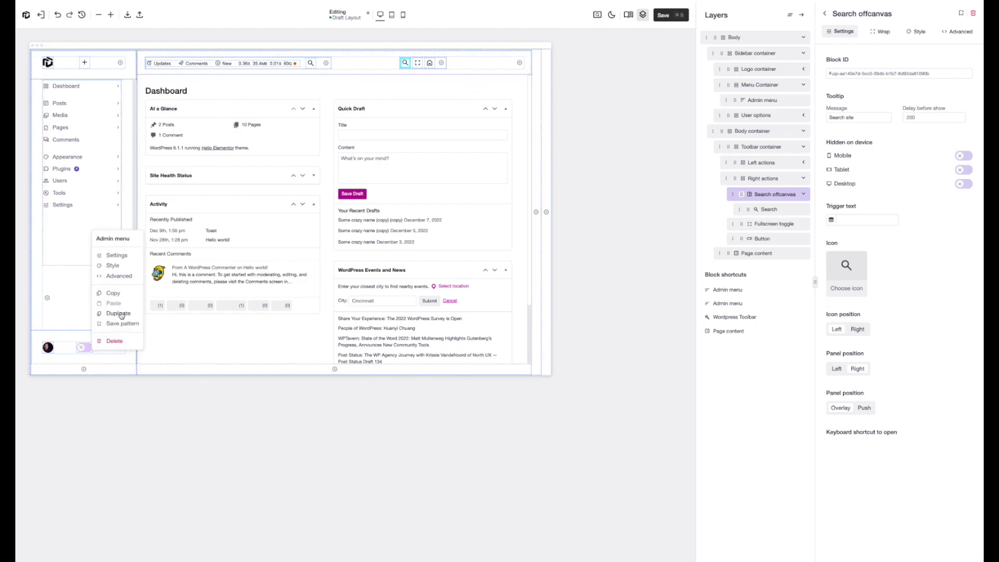
pyautogui.click(121, 314)
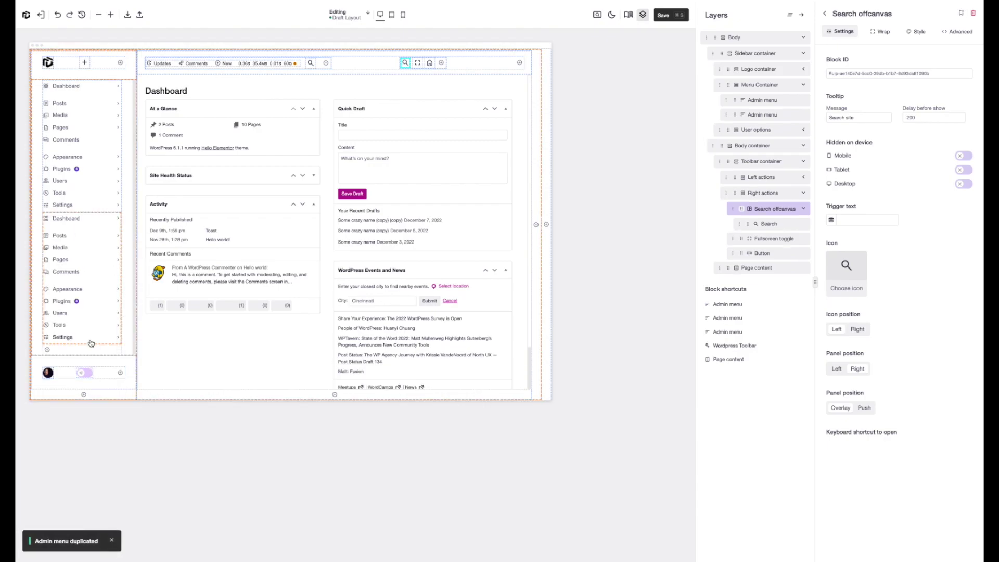
pyautogui.rightClick(94, 253)
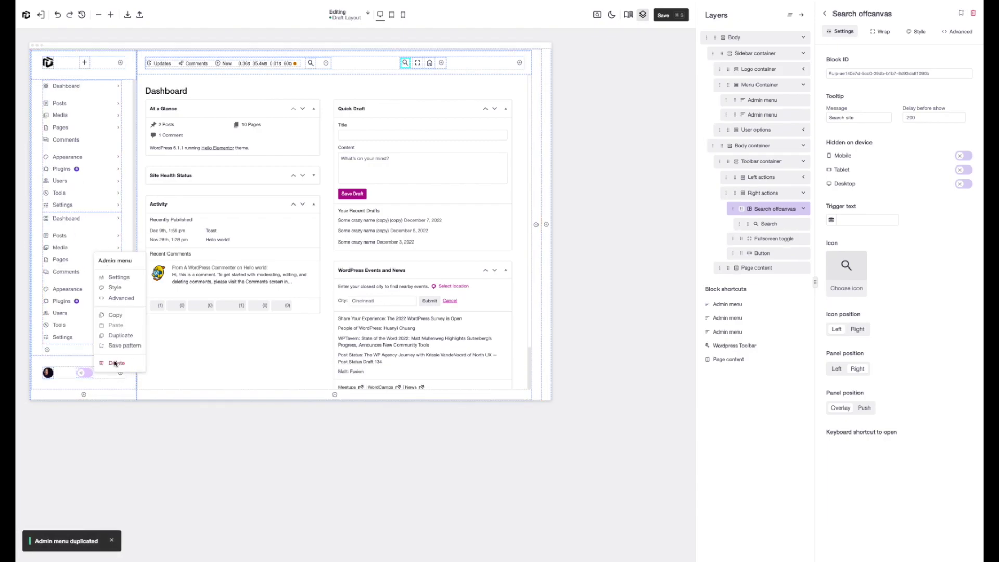
pyautogui.click(118, 362)
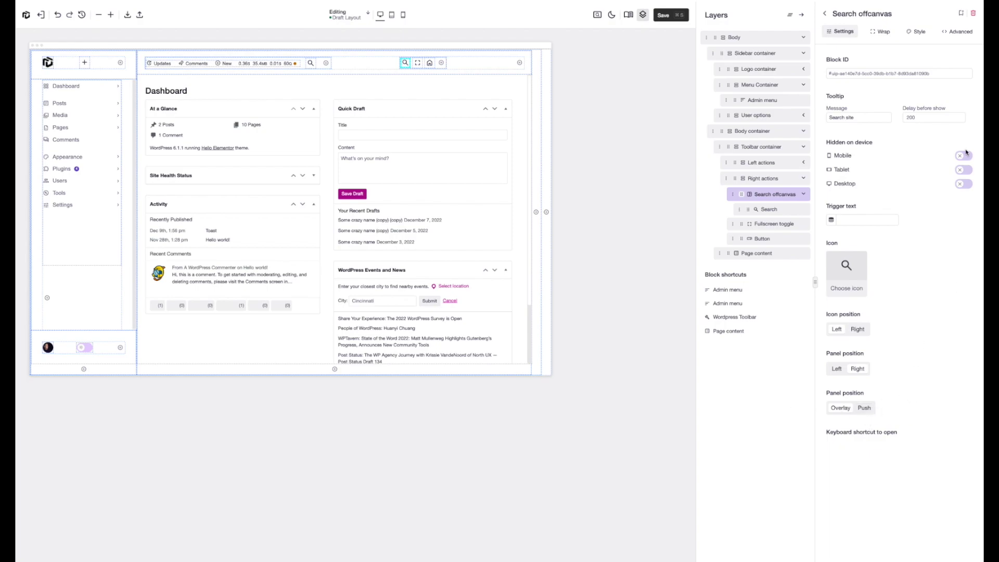
# Review the Search offcanvas block's Wrap layout and Style options, expanding Trigger active styles
pyautogui.click(880, 31)
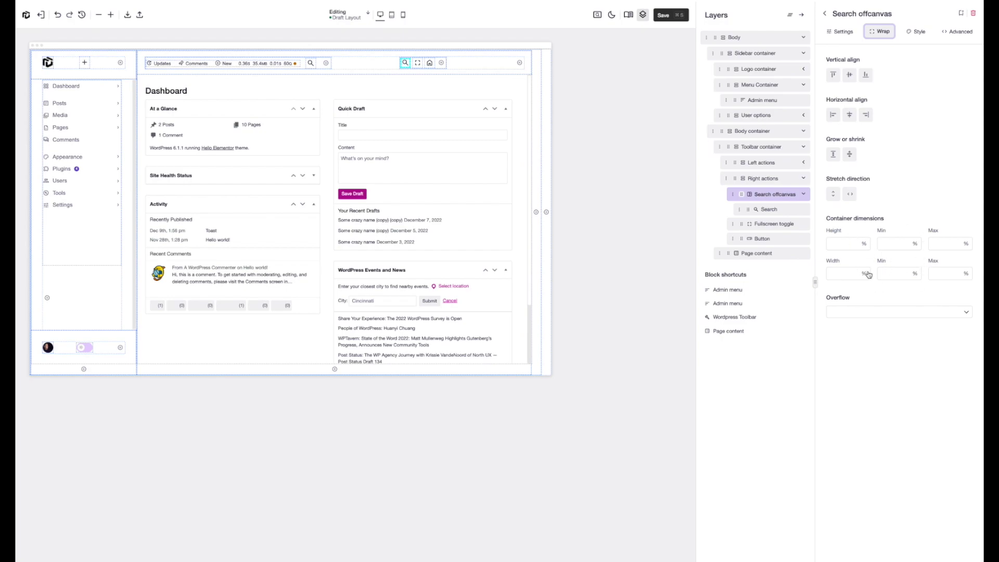
pyautogui.click(909, 34)
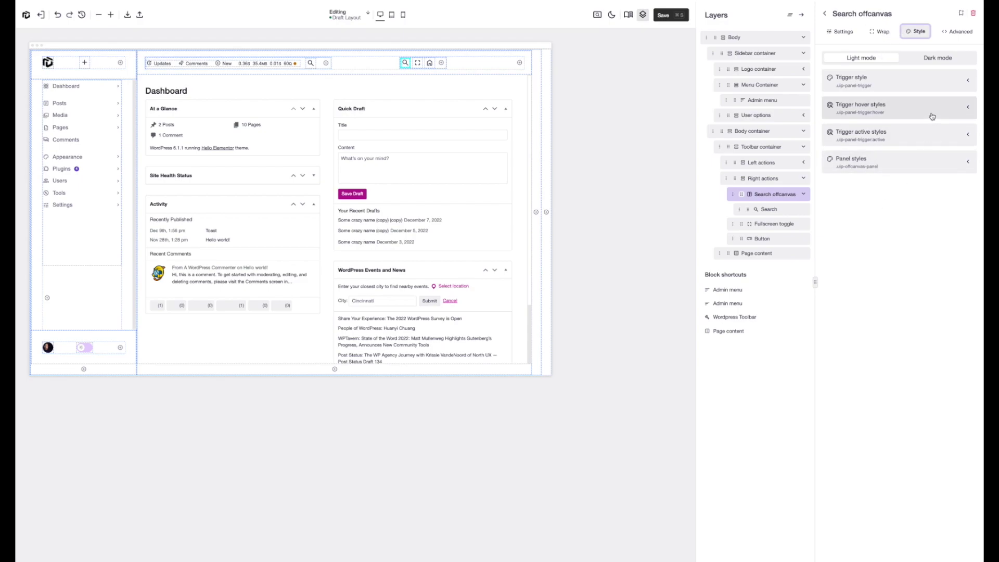
pyautogui.click(895, 143)
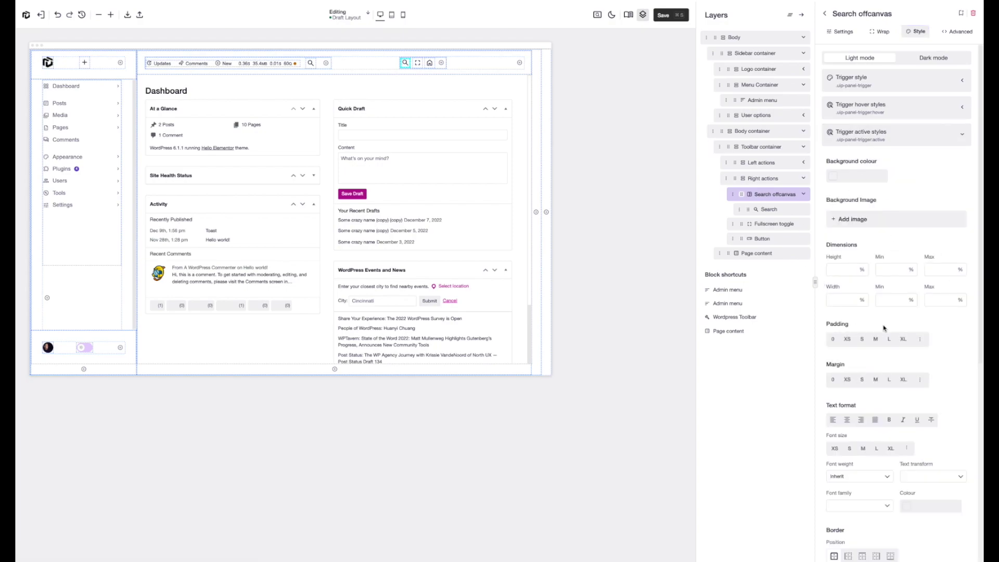
# Check the Advanced tab's empty custom classes, CSS and JavaScript fields, then highlight Block shortcuts
pyautogui.click(952, 32)
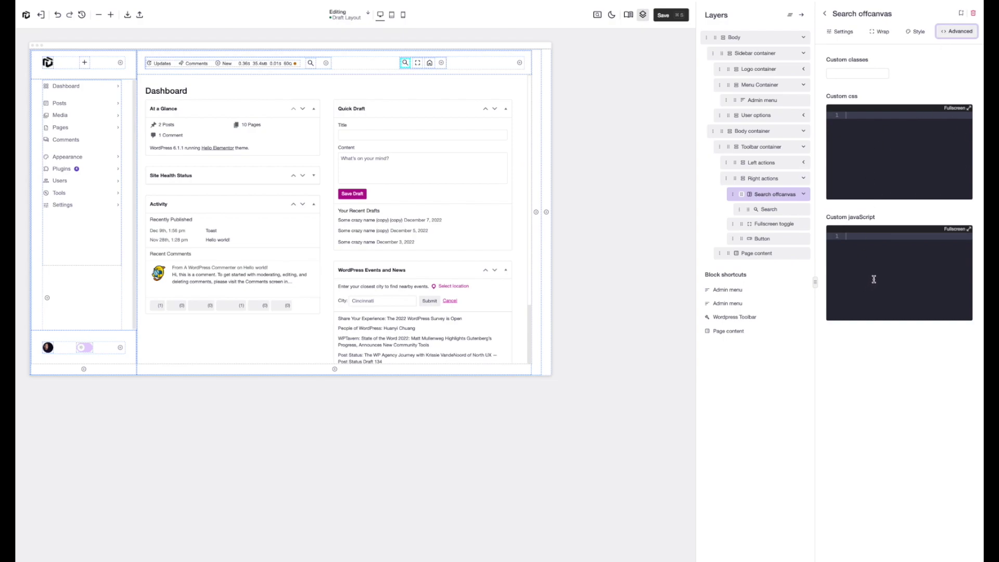
pyautogui.click(838, 69)
pyautogui.click(904, 71)
pyautogui.tripleClick(717, 273)
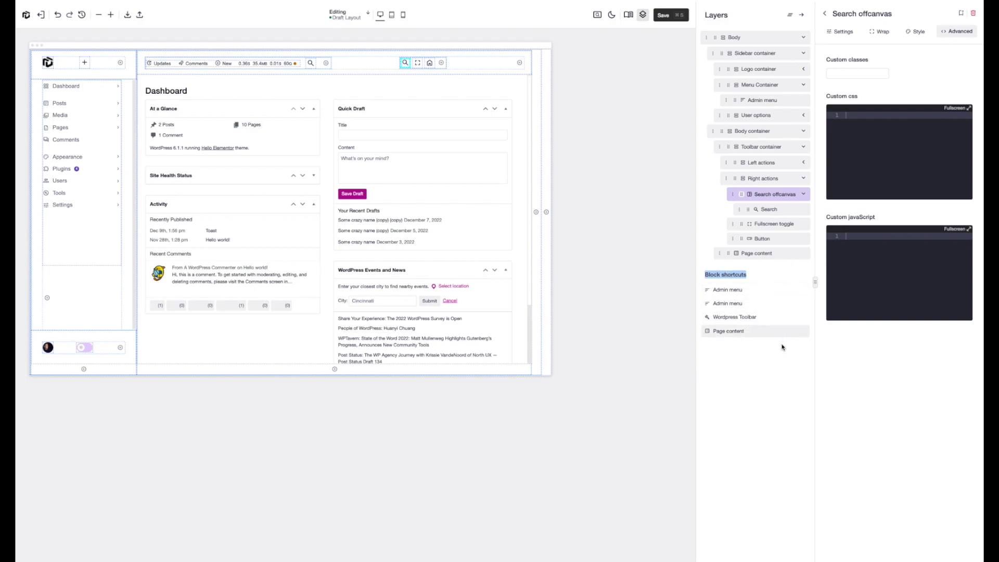
# Use Block shortcuts to reach Wordpress Toolbar, then the Admin menu inside Mobile Menu
pyautogui.click(730, 317)
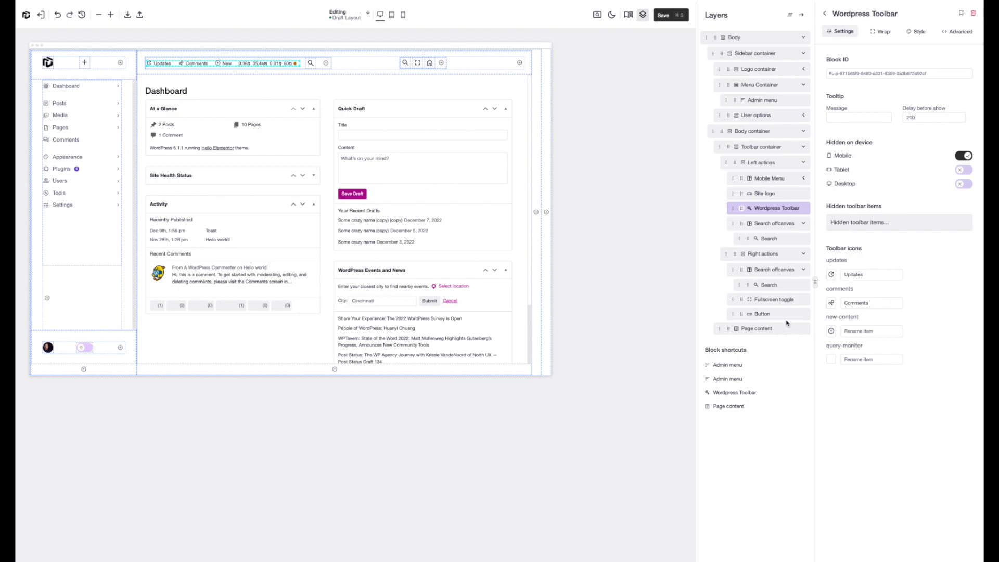
pyautogui.click(723, 379)
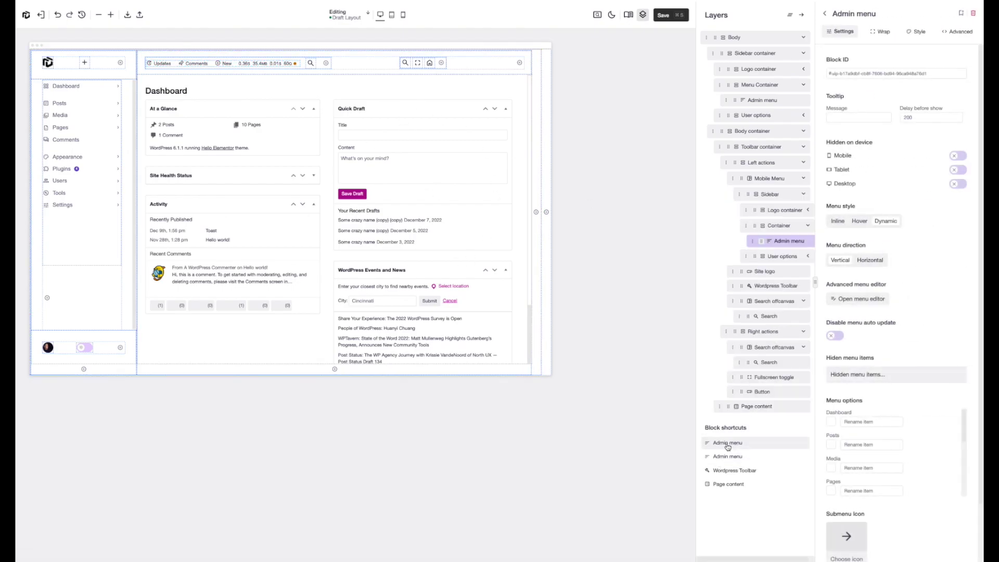